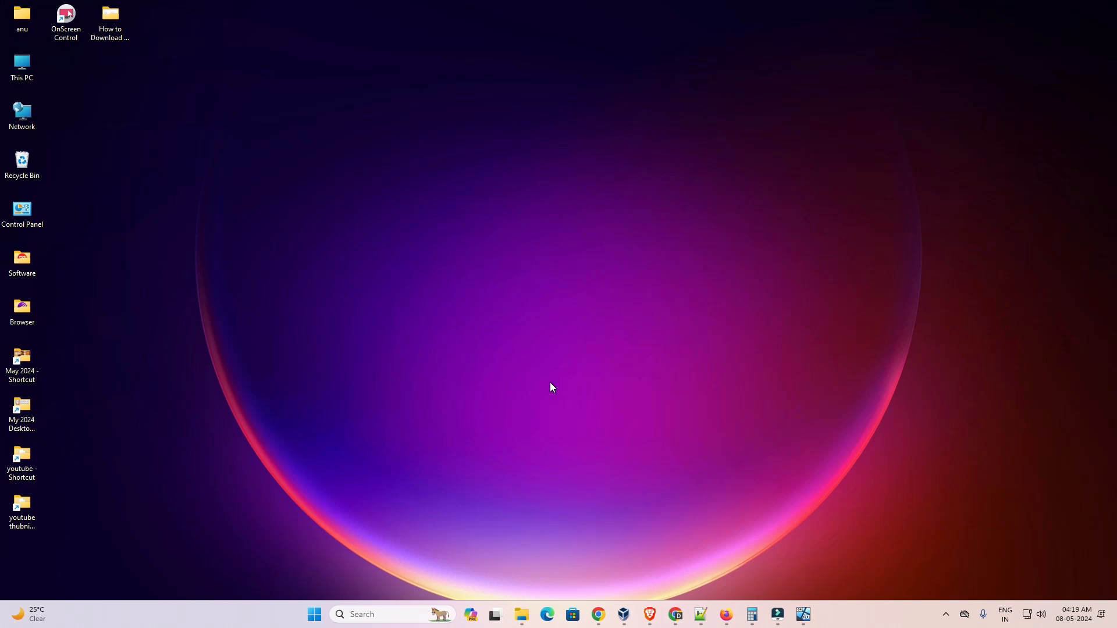
Step: Switch to the Chrome window and search Google for "hp laserjet p1505n driver download"
{"action": "mouse_move", "coordinate": [605, 618]}
{"action": "left_click", "coordinate": [649, 550]}
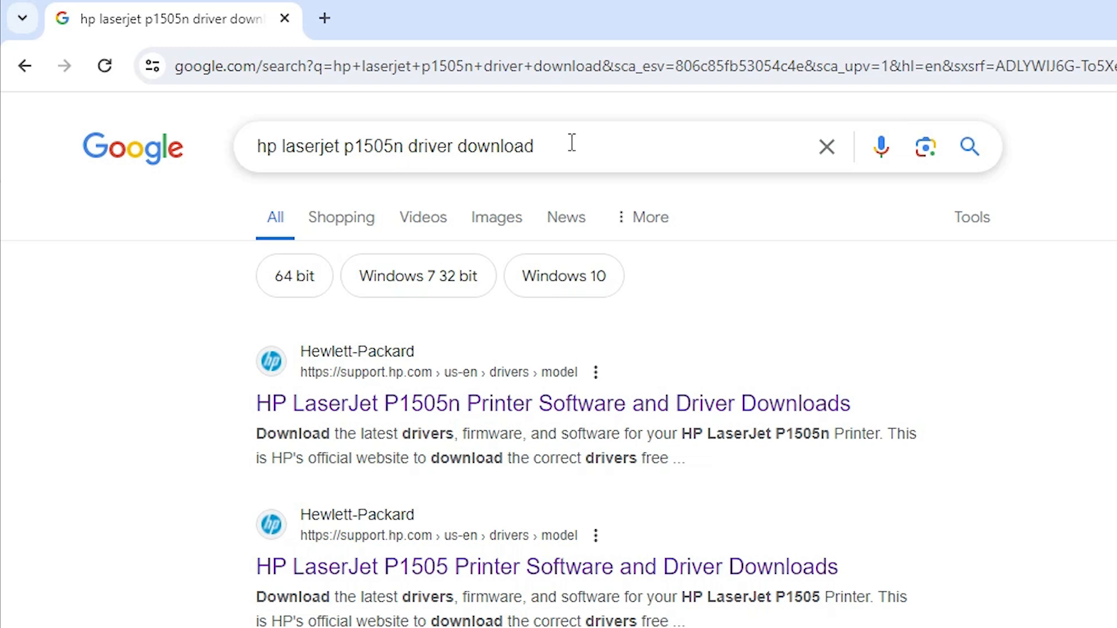
{"action": "left_click", "coordinate": [719, 146]}
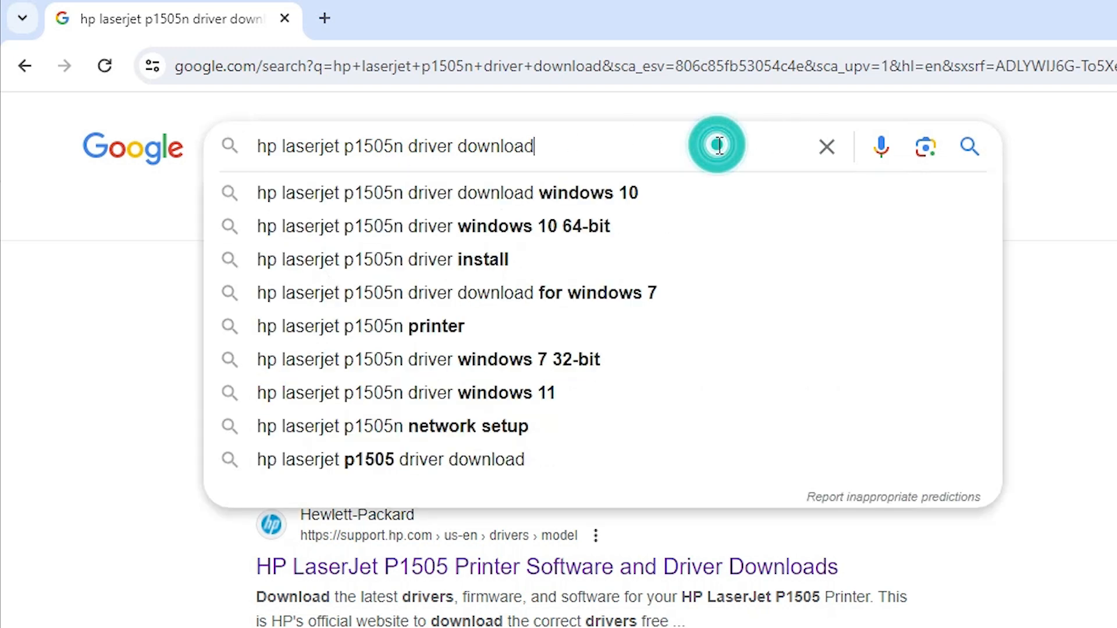
{"action": "key", "text": "Return"}
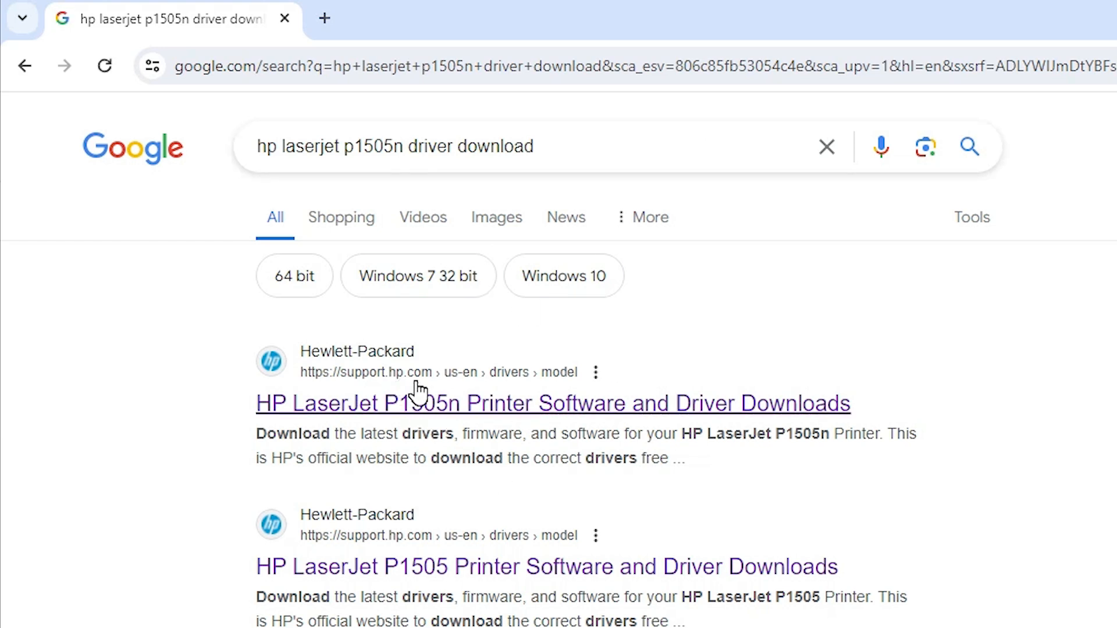
Step: Open the HP LaserJet P1505n Printer Software and Driver Downloads result in a new browser tab and switch to it
{"action": "right_click", "coordinate": [421, 414]}
{"action": "left_click", "coordinate": [504, 433]}
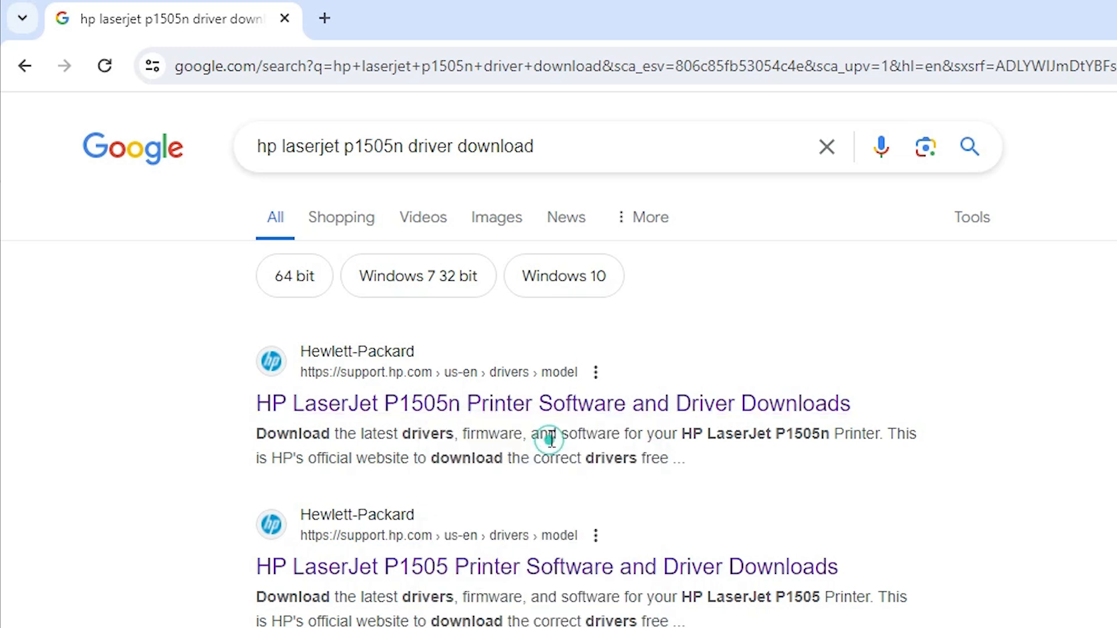
{"action": "left_click", "coordinate": [382, 27]}
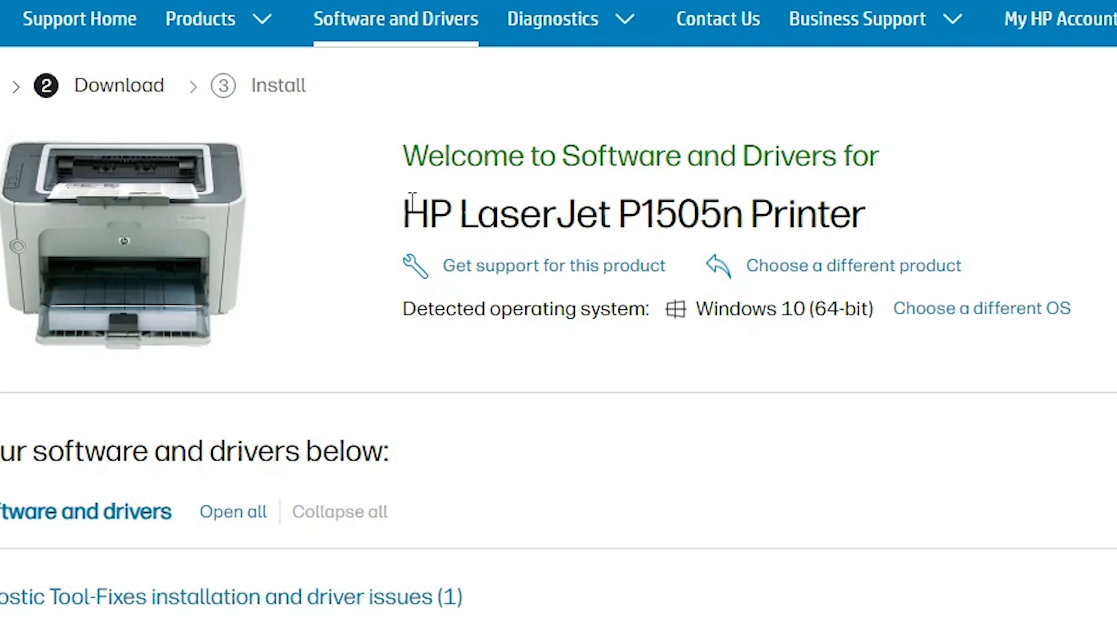
Step: Check the printer model and detected system, then update the driver page's operating system to Windows, version Windows 10 (64-bit)
{"action": "left_click_drag", "start_coordinate": [401, 200], "coordinate": [927, 200]}
{"action": "left_click_drag", "start_coordinate": [696, 317], "coordinate": [884, 337]}
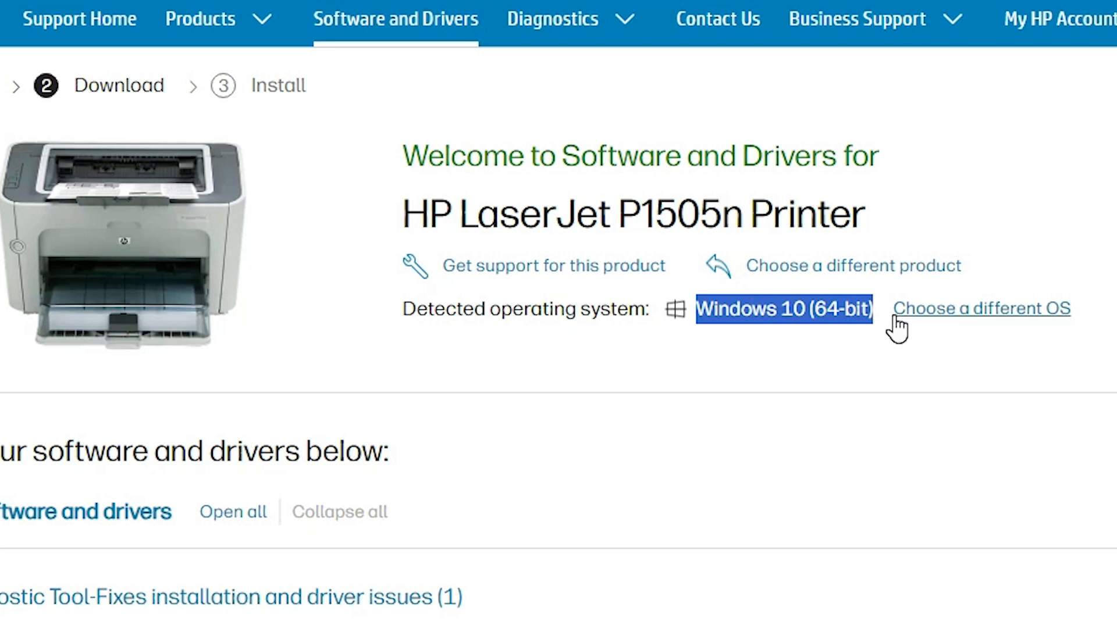
{"action": "left_click", "coordinate": [1004, 324]}
{"action": "left_click", "coordinate": [483, 332]}
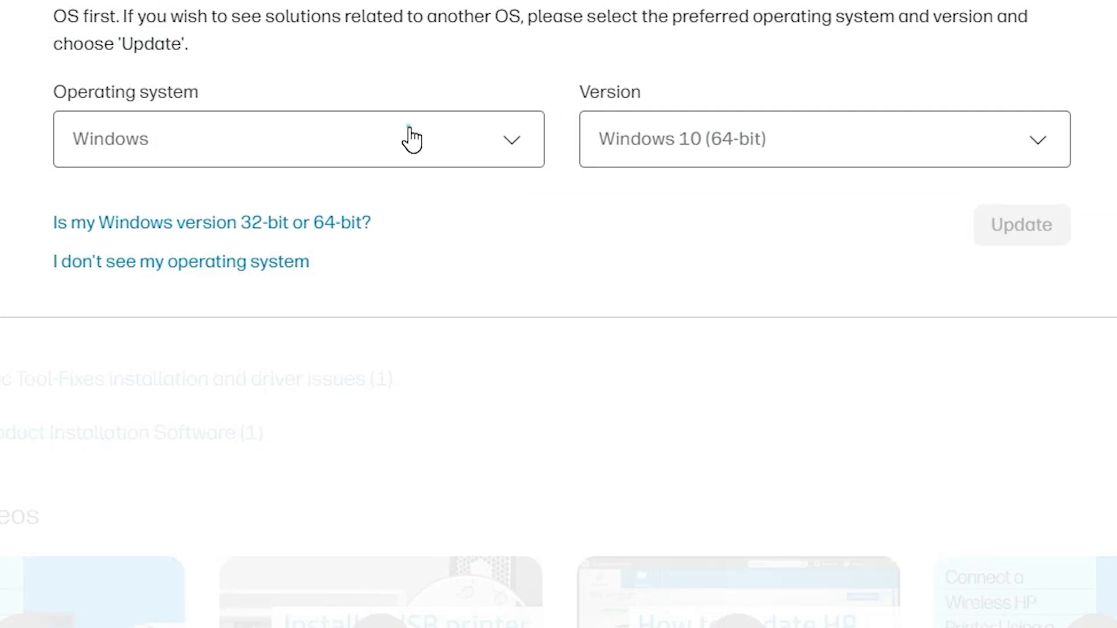
{"action": "left_click", "coordinate": [650, 149]}
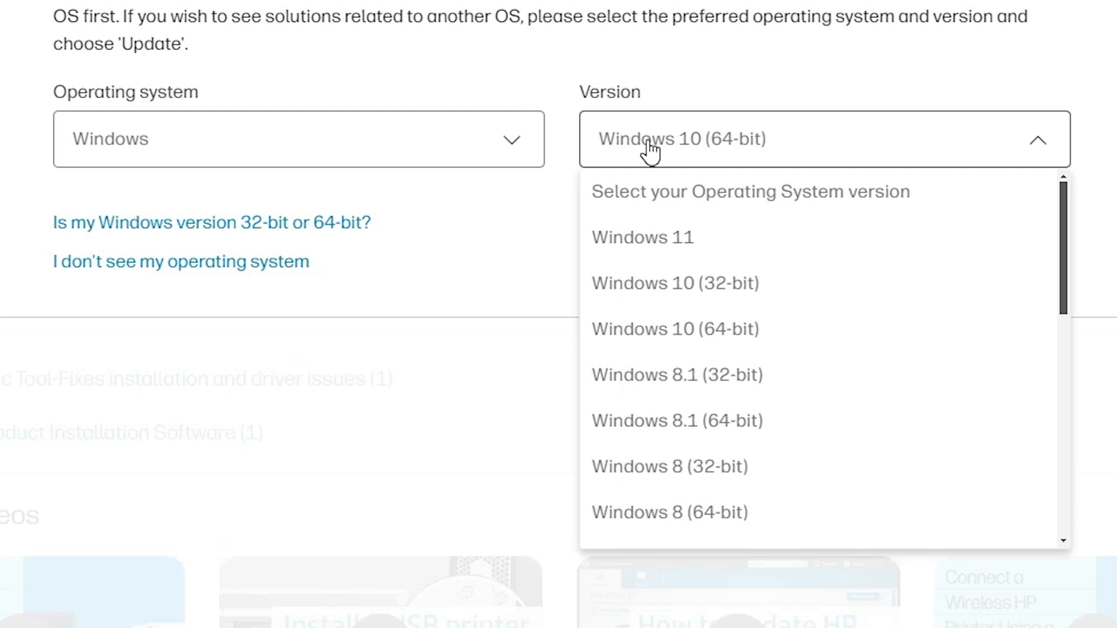
{"action": "left_click", "coordinate": [746, 341]}
{"action": "left_click", "coordinate": [1032, 235]}
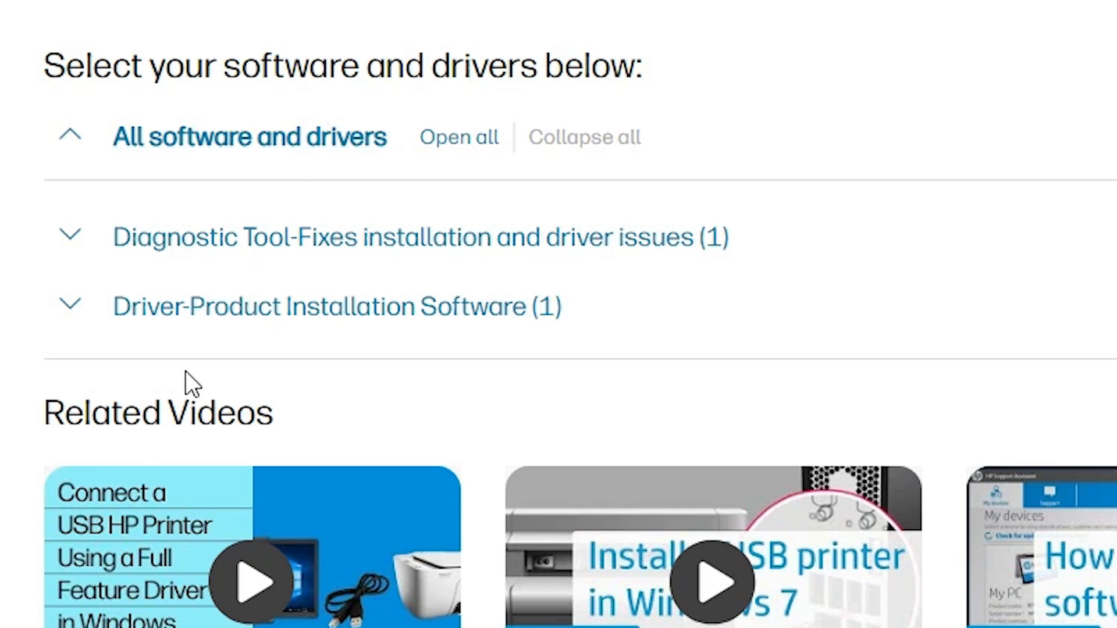
Step: Expand Driver-Product Installation Software and its Basic Drivers, and download the HP LaserJet P1000-P1500 Hostbased Plug and Play Basic Driver
{"action": "left_click", "coordinate": [69, 305]}
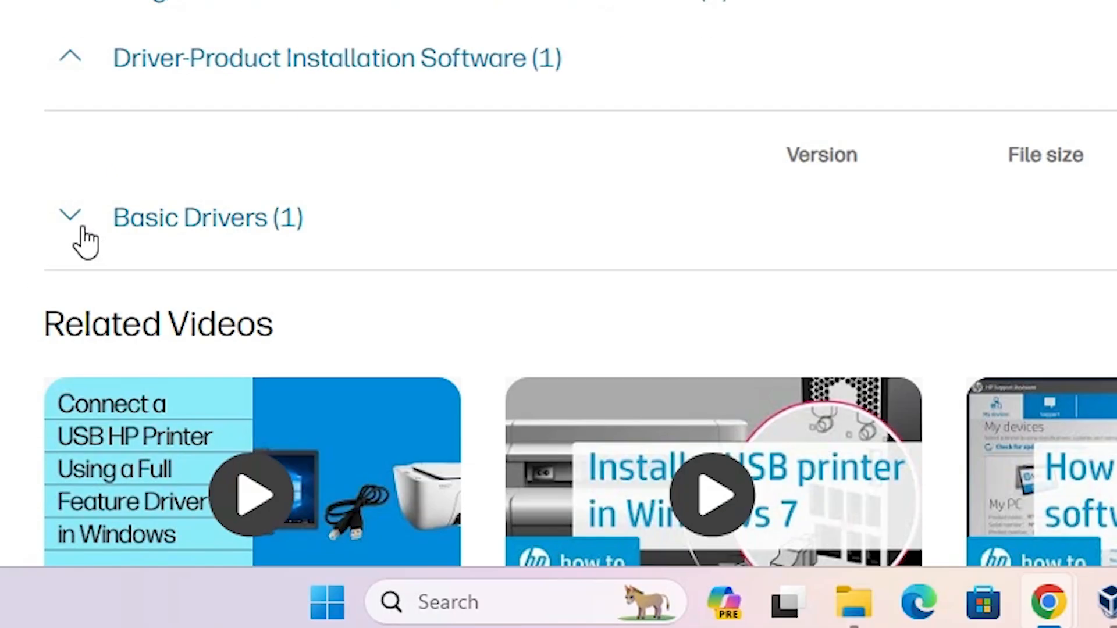
{"action": "left_click", "coordinate": [71, 465]}
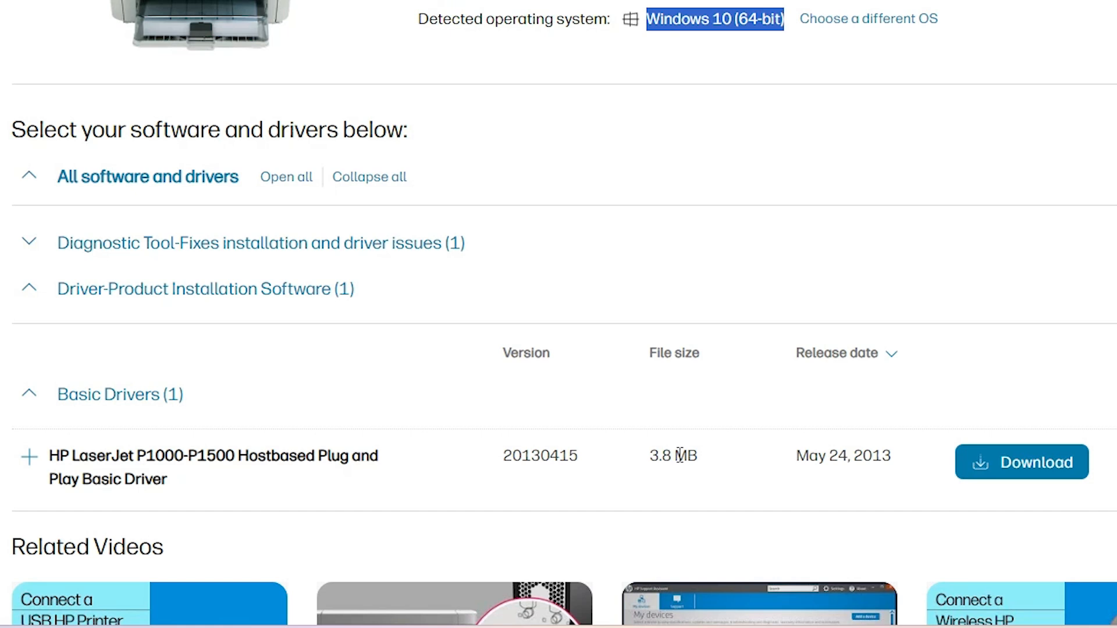
{"action": "left_click", "coordinate": [1027, 470]}
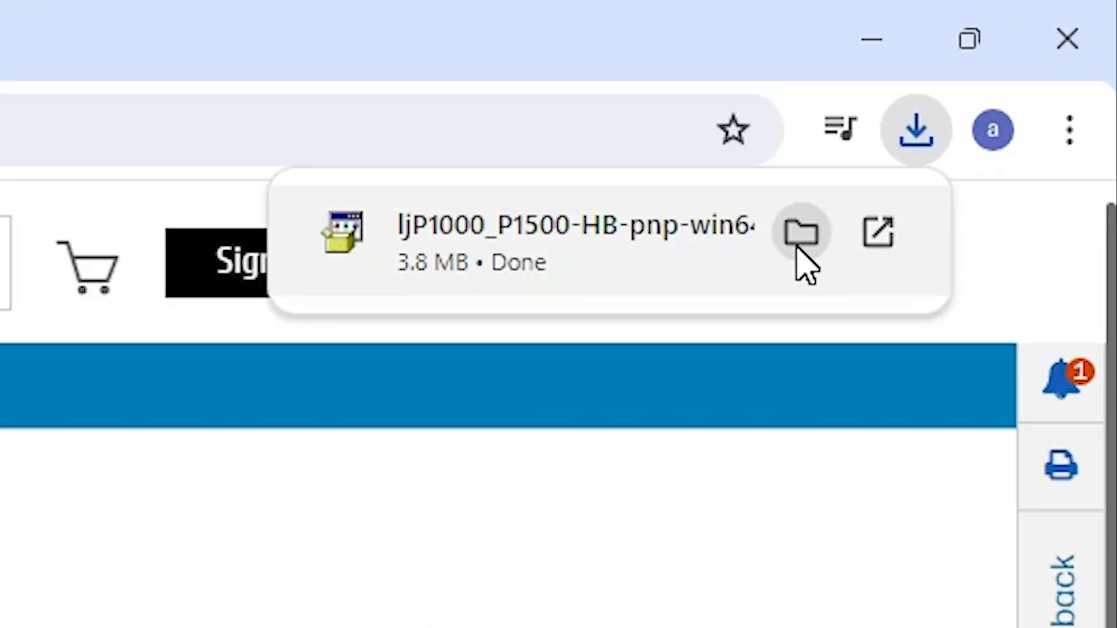
Step: Show the downloaded driver in its folder, move it to the desktop and place it beside the Control Panel icon
{"action": "left_click", "coordinate": [802, 256]}
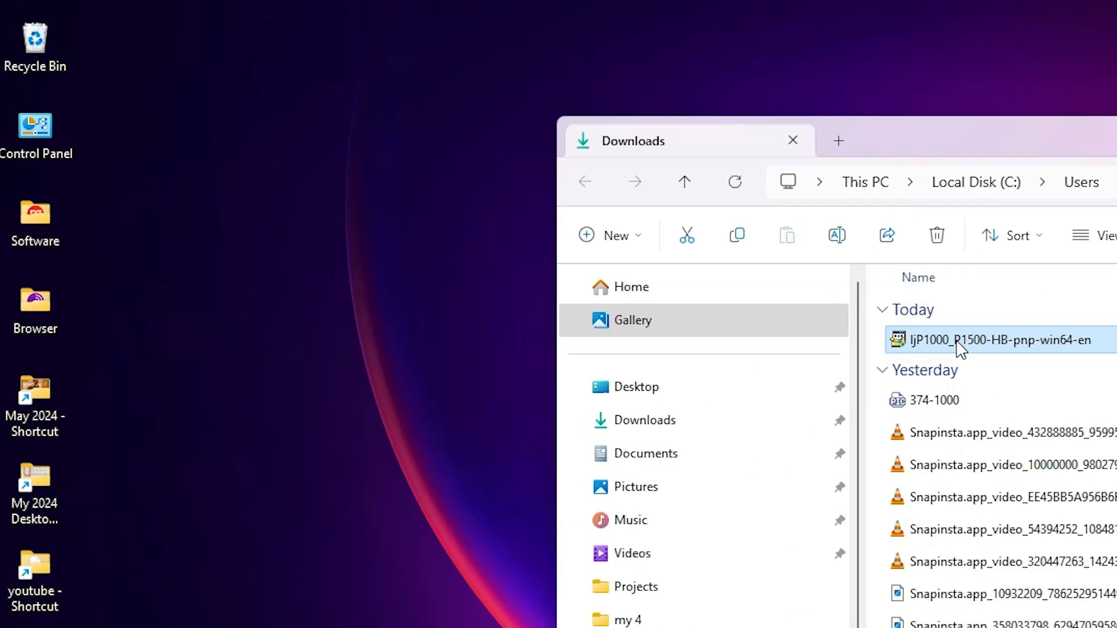
{"action": "left_click_drag", "start_coordinate": [956, 342], "coordinate": [296, 264]}
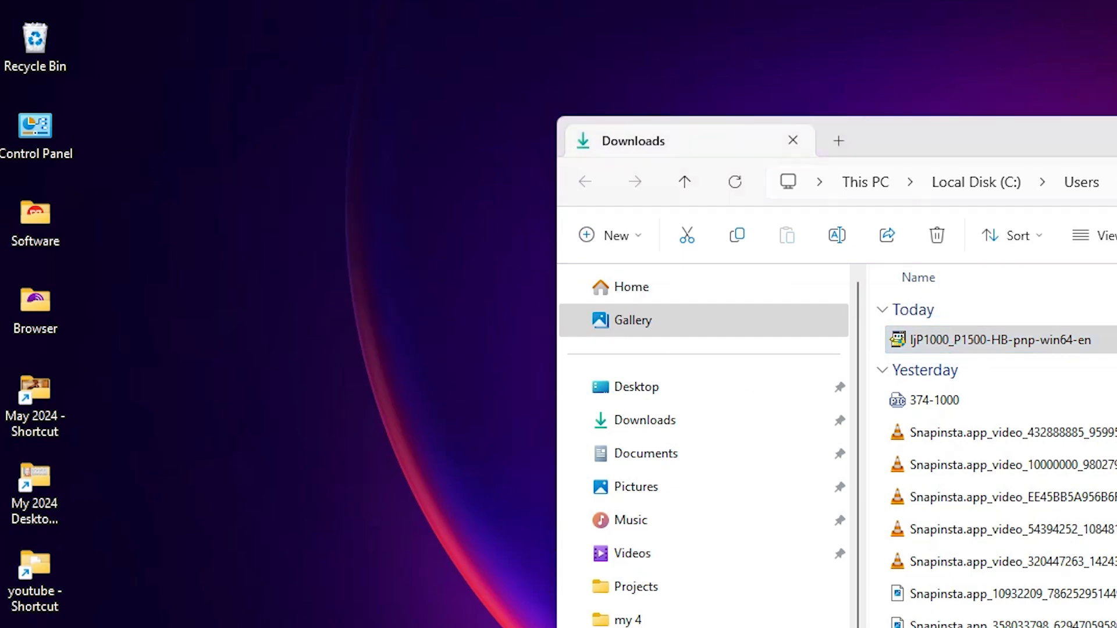
{"action": "left_click", "coordinate": [952, 215]}
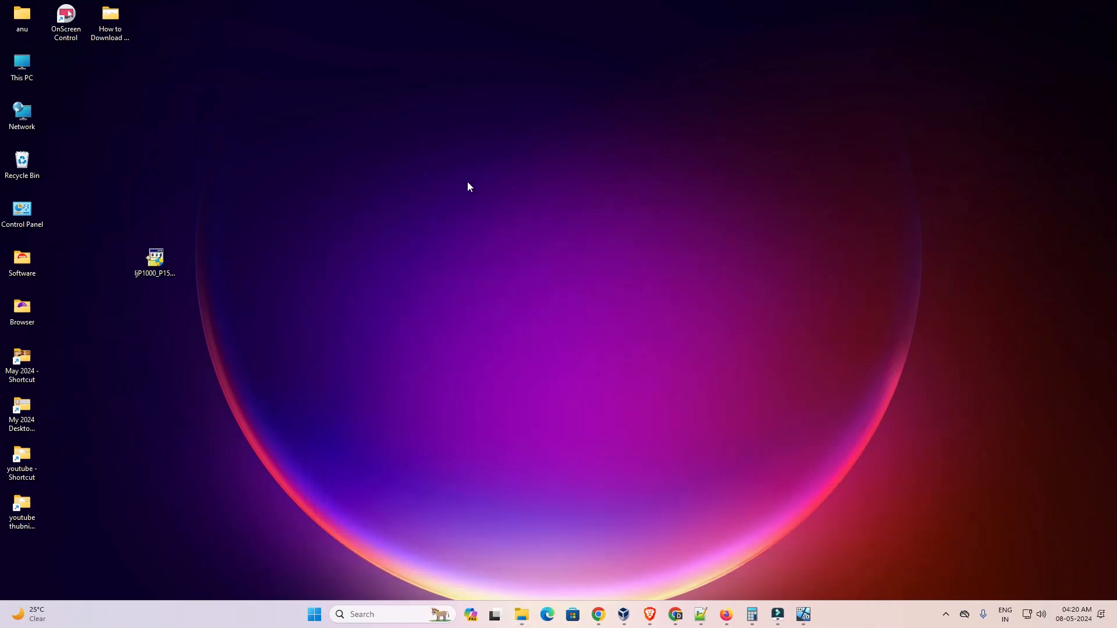
{"action": "left_click_drag", "start_coordinate": [164, 262], "coordinate": [81, 209]}
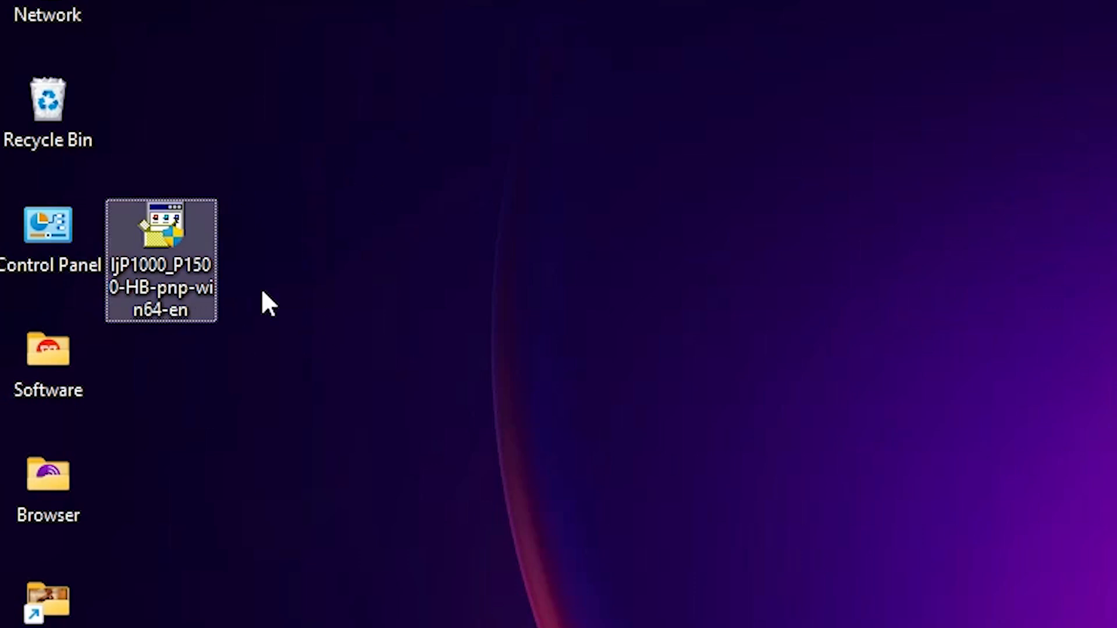
Step: Extract the driver package with WinRAR into a ljP1000_P1500-HB-pnp-win64-en folder on the desktop
{"action": "right_click", "coordinate": [176, 256]}
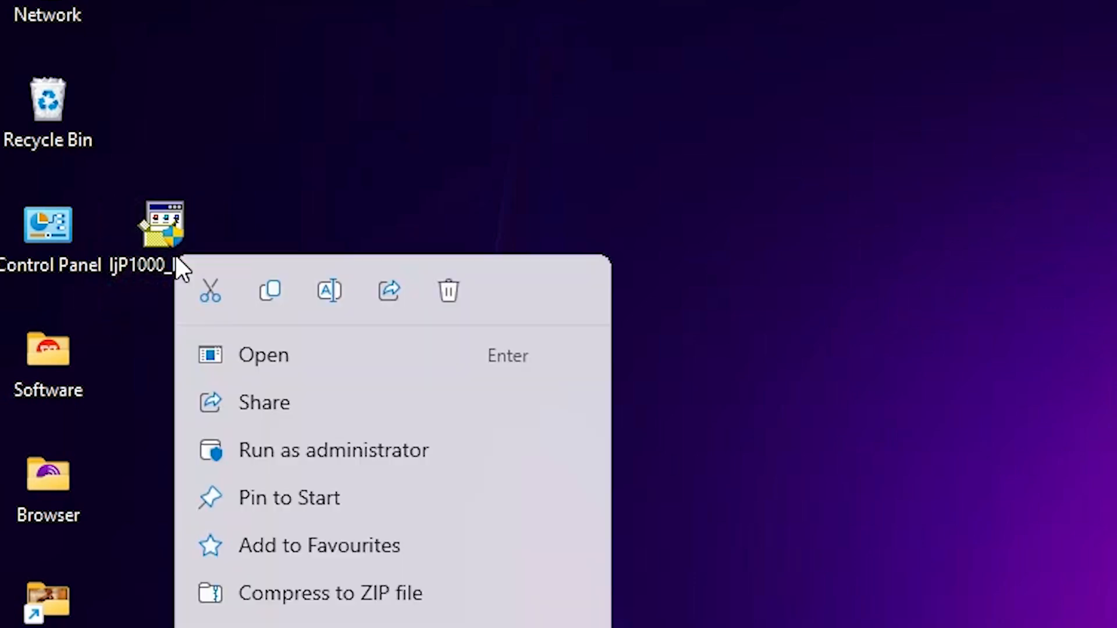
{"action": "left_click", "coordinate": [388, 555]}
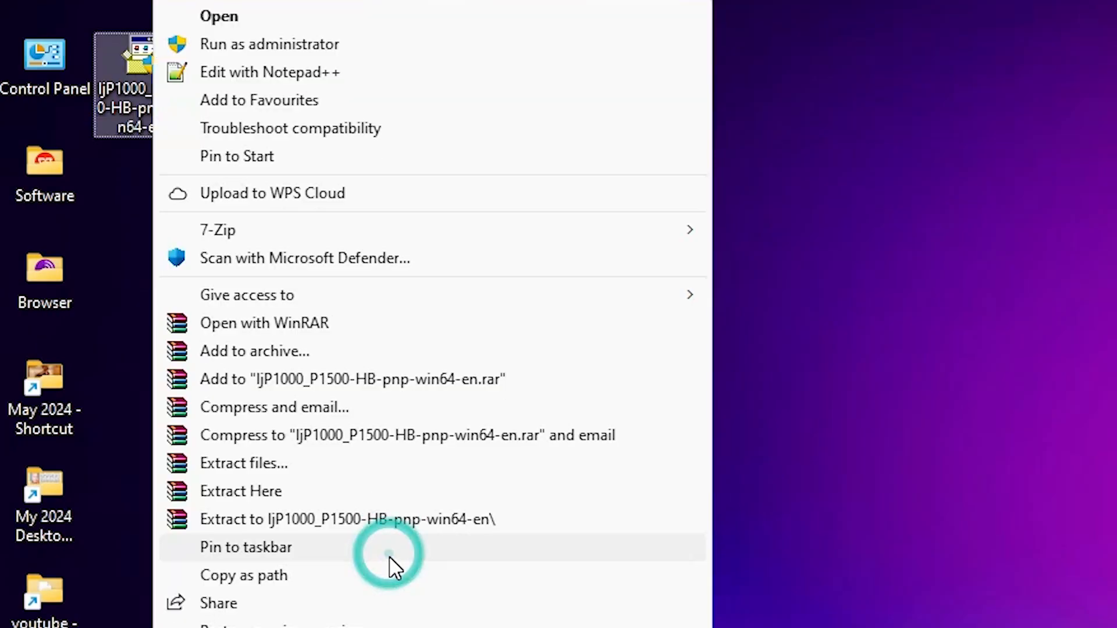
{"action": "left_click", "coordinate": [276, 469]}
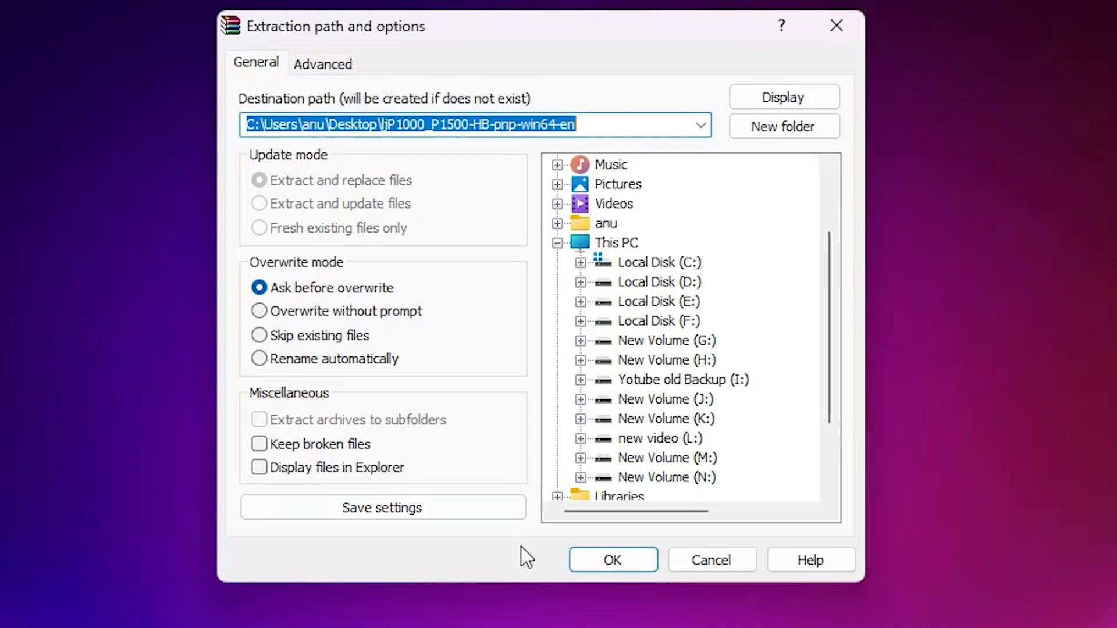
{"action": "left_click", "coordinate": [581, 556]}
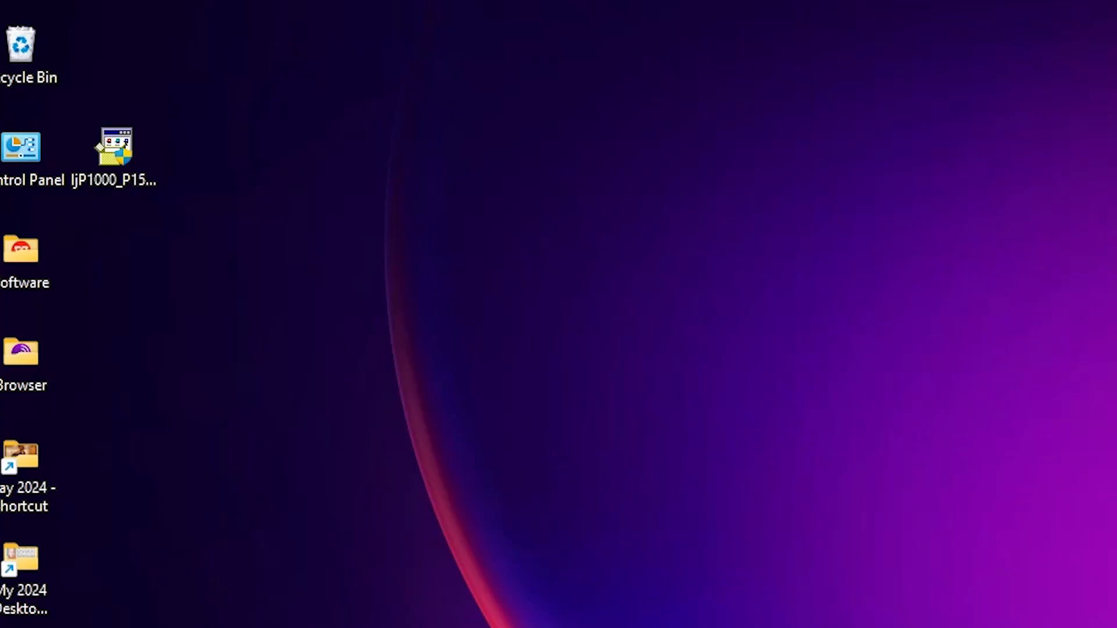
Step: Place the extracted driver folder below the installer on the desktop, look through its contents and close it
{"action": "left_click_drag", "start_coordinate": [186, 626], "coordinate": [115, 278]}
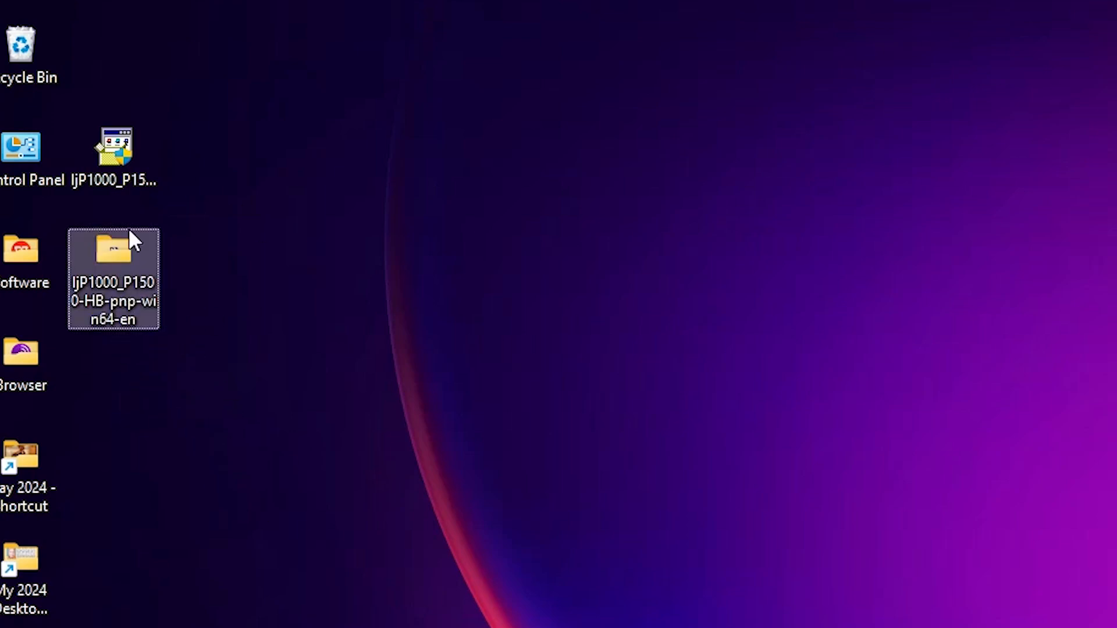
{"action": "double_click", "coordinate": [110, 267]}
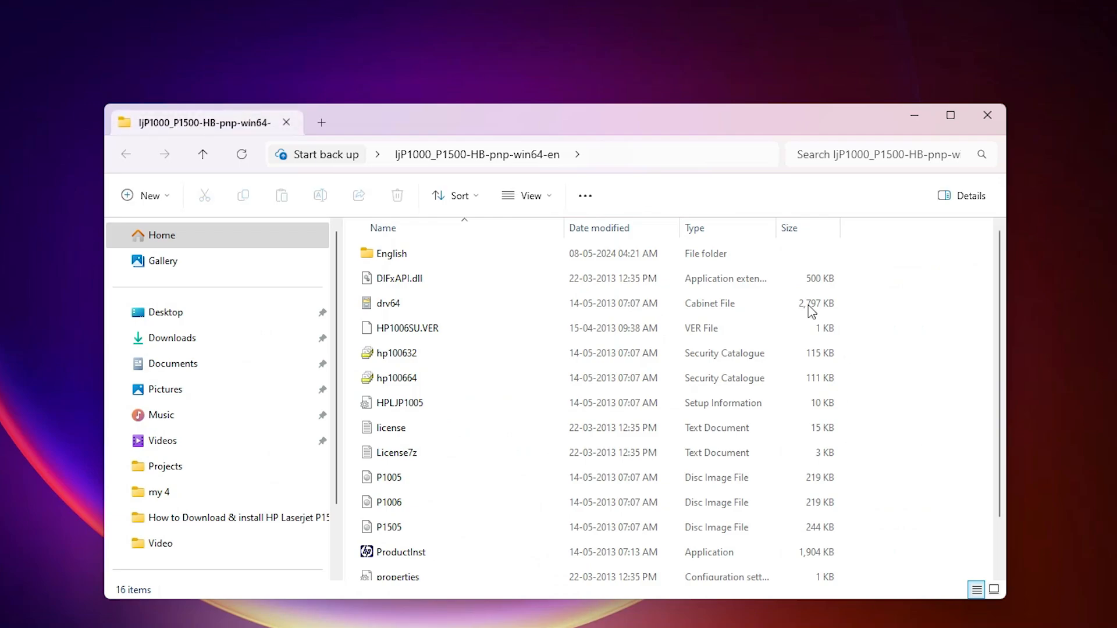
{"action": "left_click", "coordinate": [996, 117]}
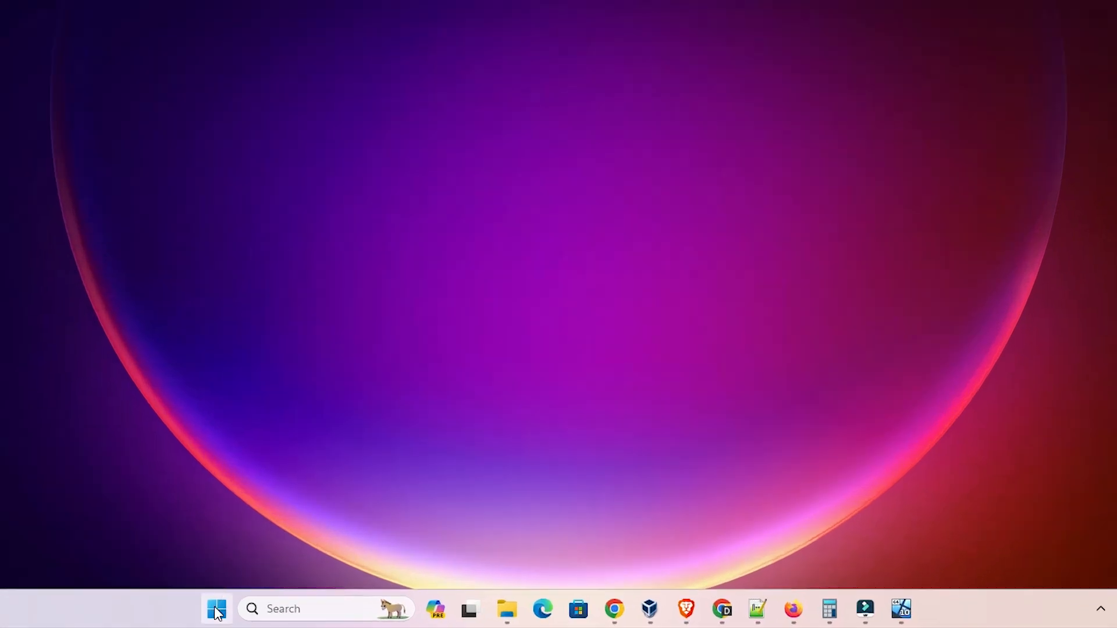
Step: Open the Printers & scanners settings and start adding a printer manually
{"action": "left_click", "coordinate": [314, 614]}
{"action": "type", "text": "pr"}
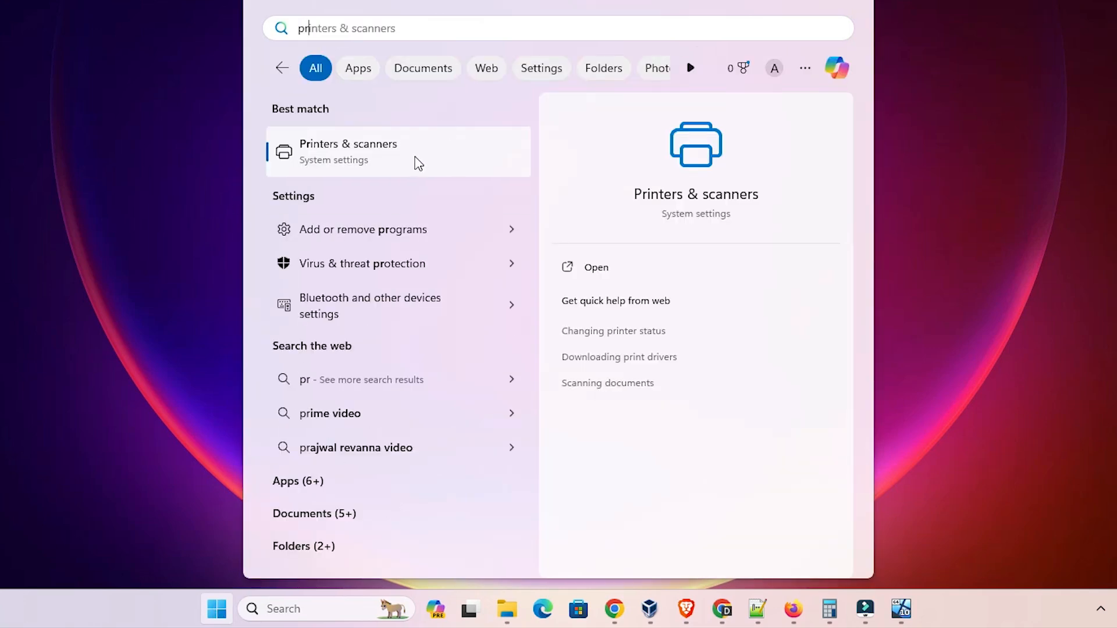
{"action": "left_click", "coordinate": [415, 157]}
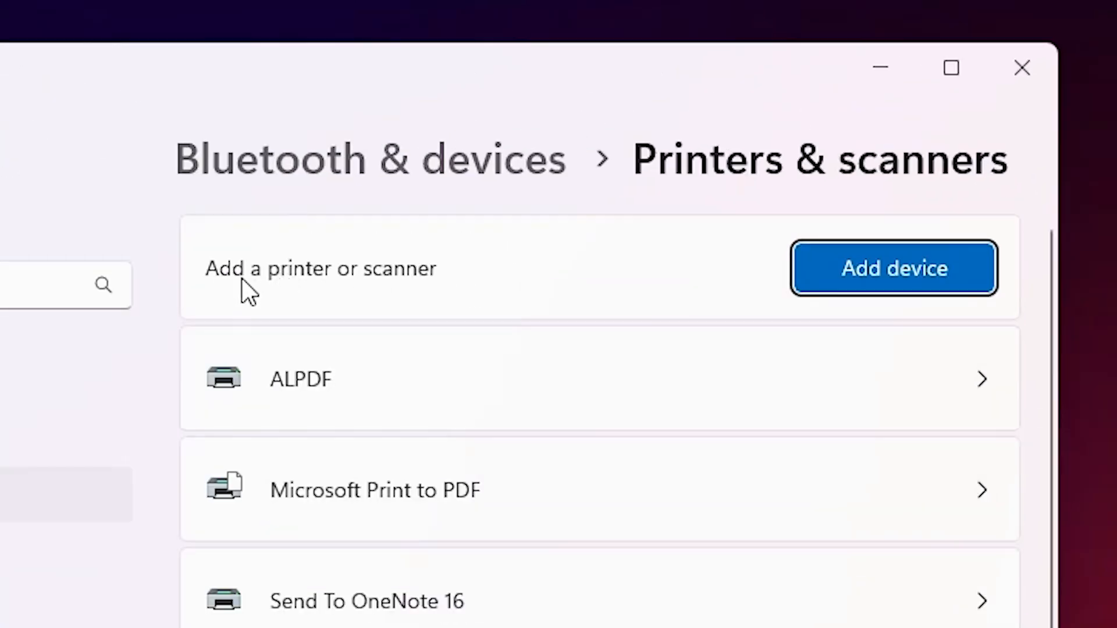
{"action": "left_click", "coordinate": [906, 277]}
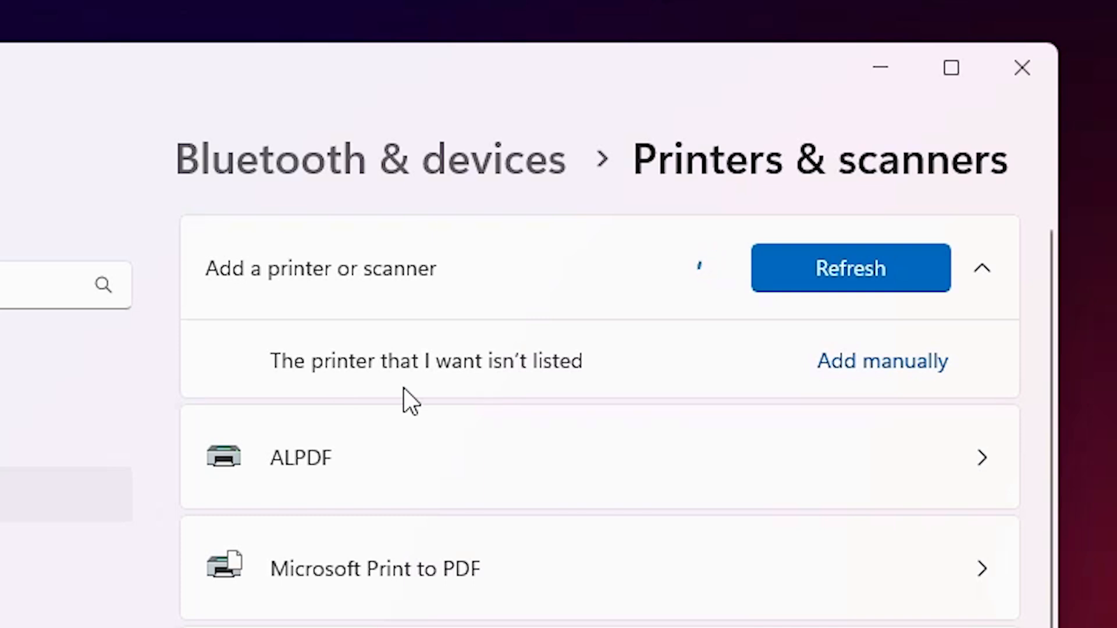
{"action": "left_click", "coordinate": [879, 364]}
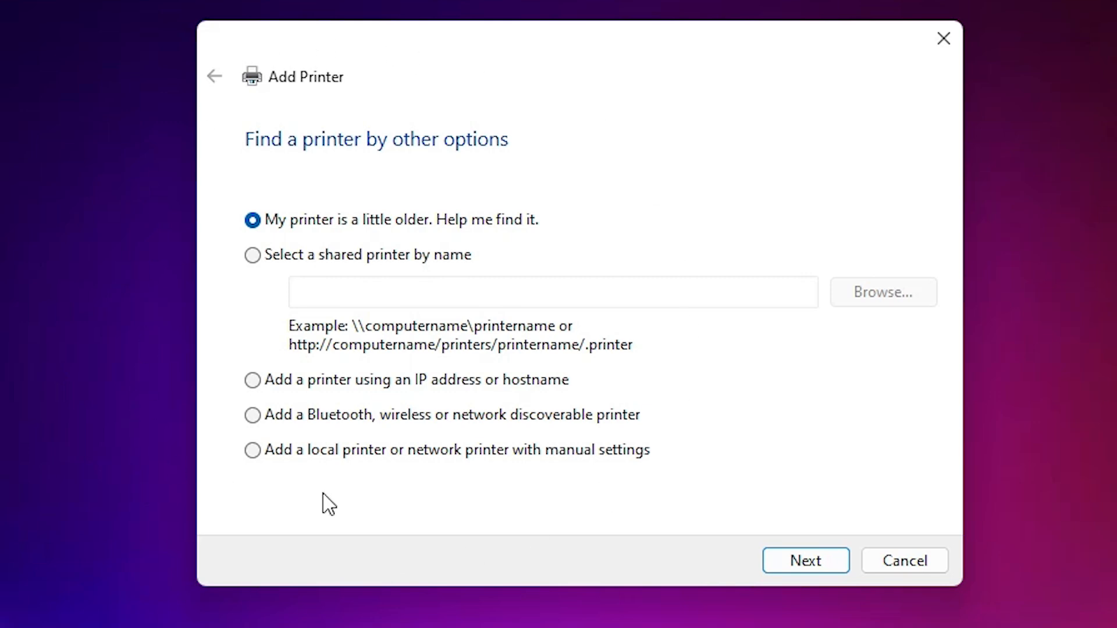
Step: Choose to add a local printer with manual settings, using the existing port USB001 (Local Port)
{"action": "left_click", "coordinate": [352, 457]}
{"action": "left_click", "coordinate": [802, 560]}
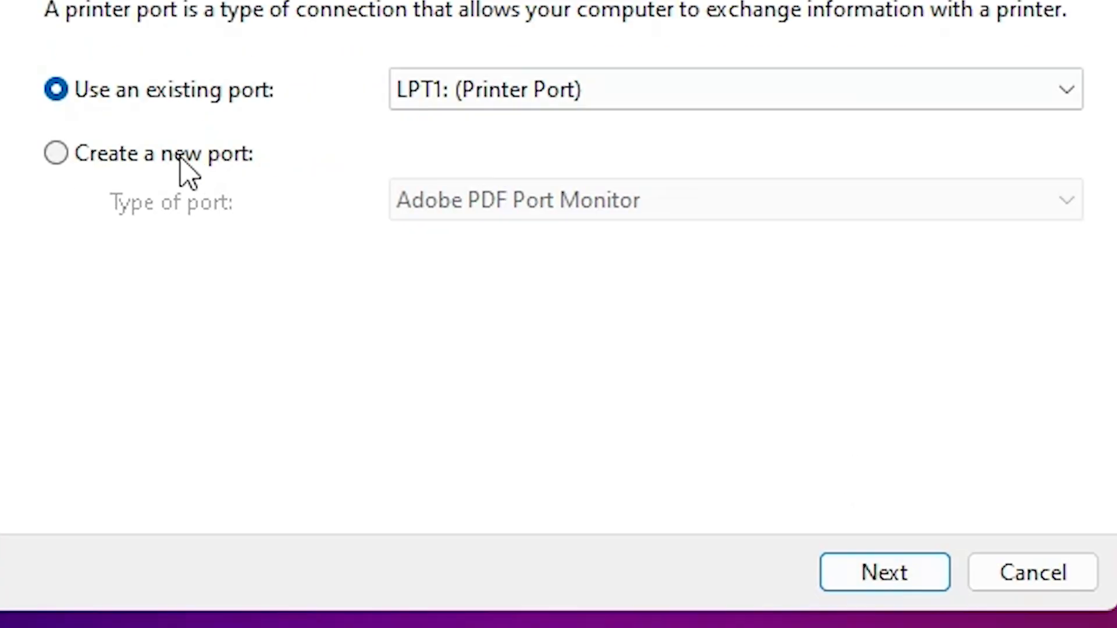
{"action": "left_click", "coordinate": [520, 91]}
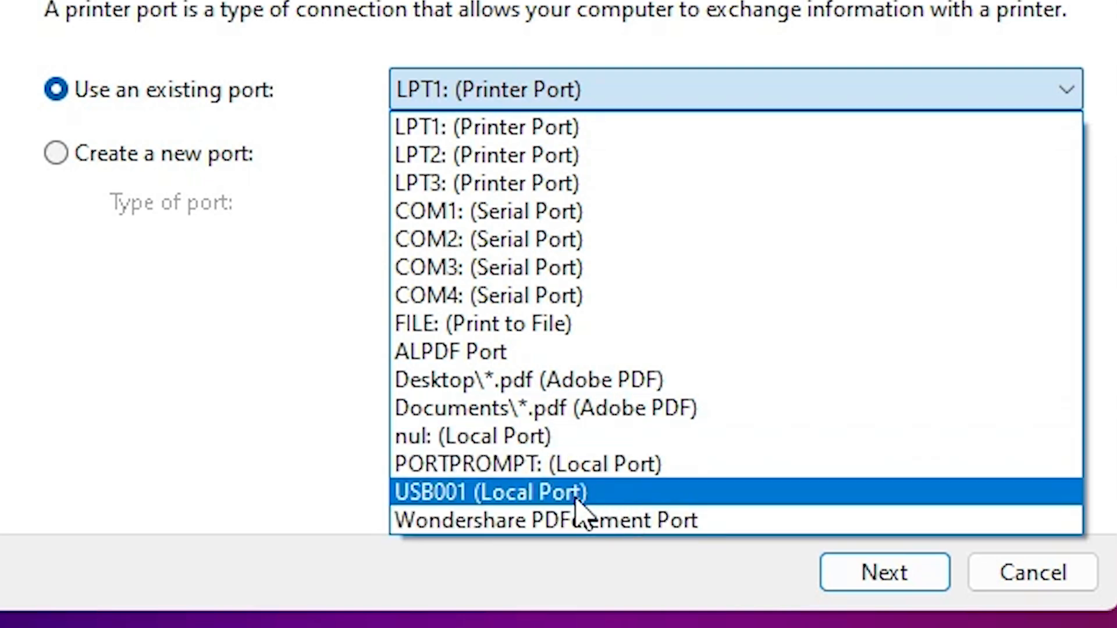
{"action": "left_click", "coordinate": [651, 493]}
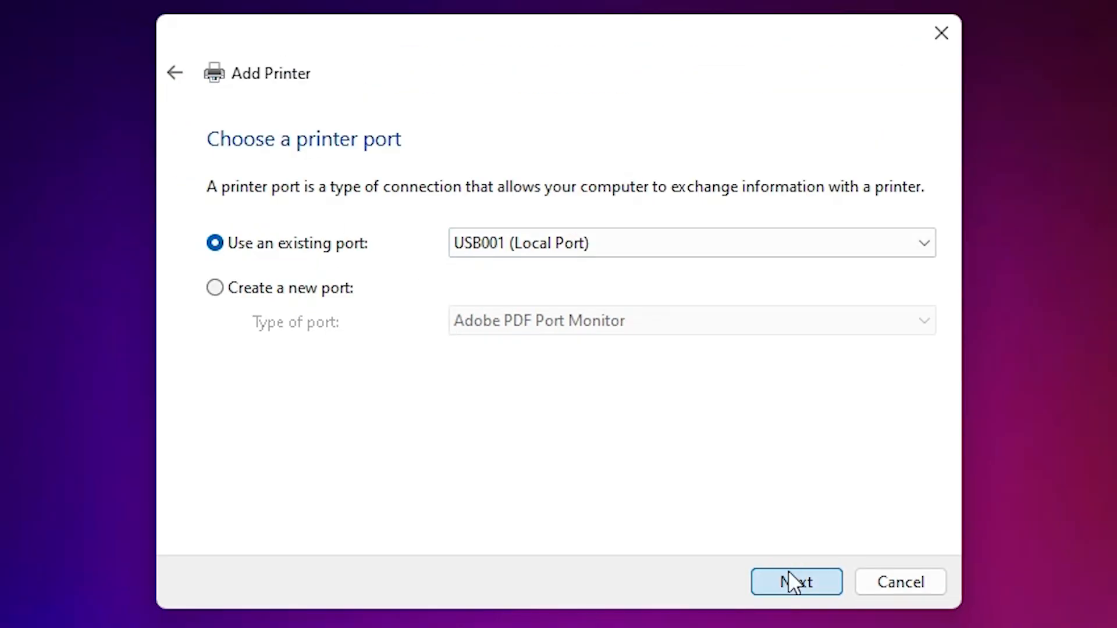
{"action": "left_click", "coordinate": [884, 573]}
Step: Load the printer driver from disk using HPLJP1005.INF in the ljP1000_P1500-HB-pnp-win64-en folder on the desktop
{"action": "left_click", "coordinate": [879, 480]}
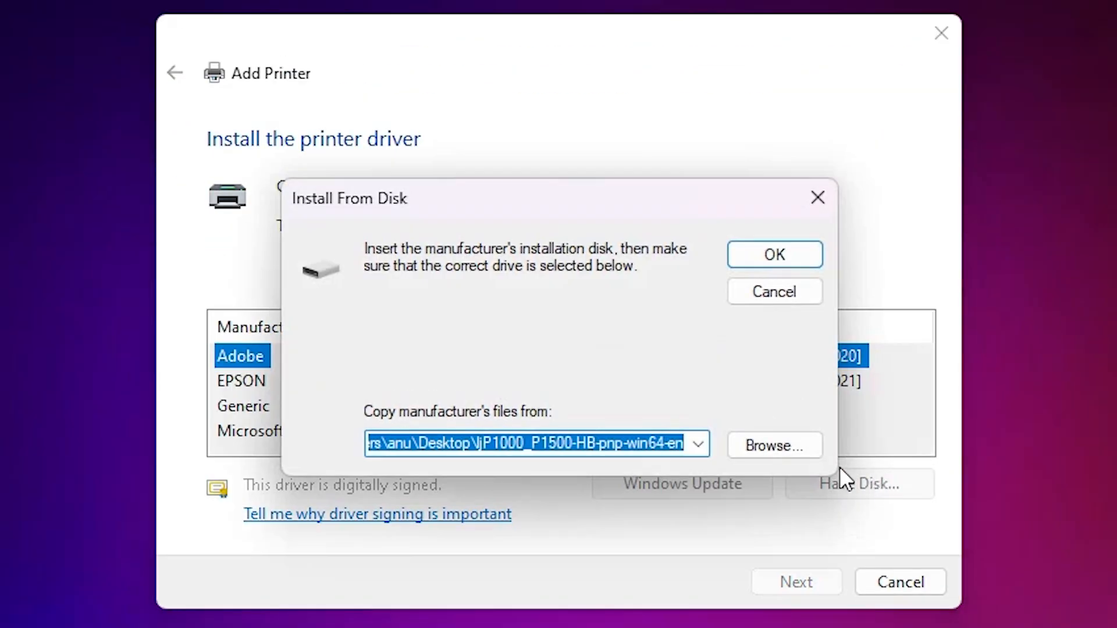
{"action": "left_click", "coordinate": [774, 445]}
{"action": "left_click", "coordinate": [365, 413]}
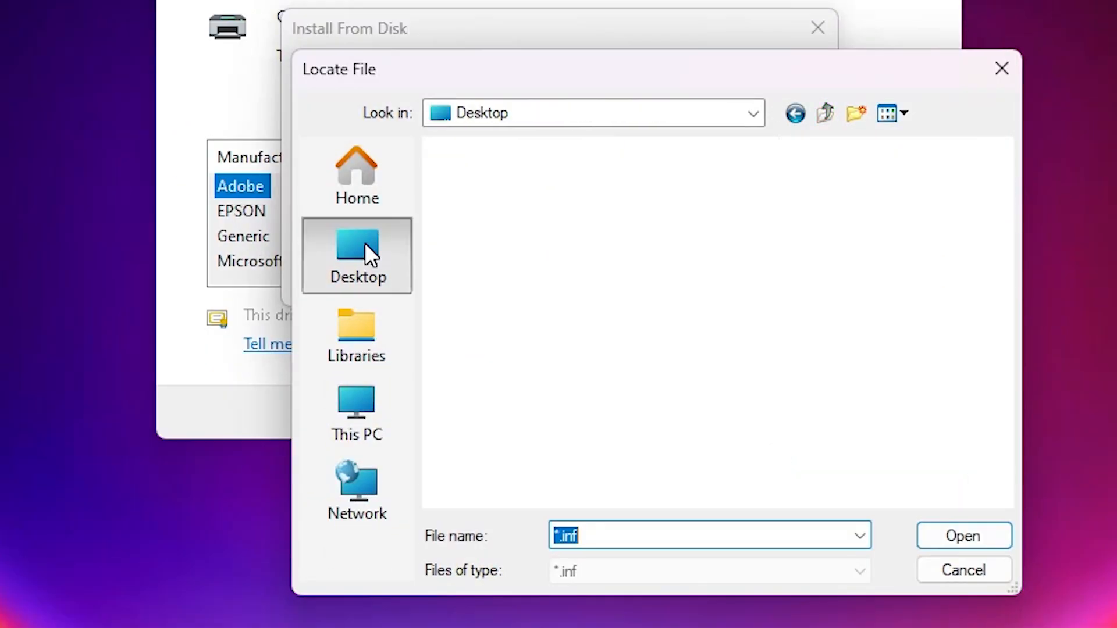
{"action": "scroll", "coordinate": [633, 327], "scroll_direction": "down", "scroll_amount": 5}
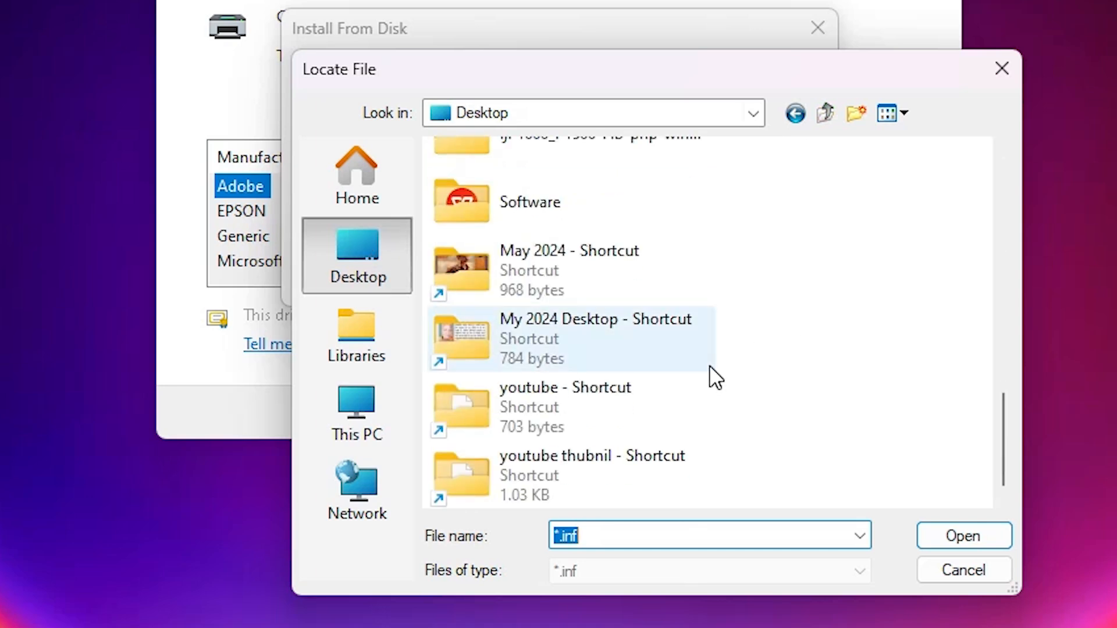
{"action": "scroll", "coordinate": [698, 363], "scroll_direction": "up", "scroll_amount": 2}
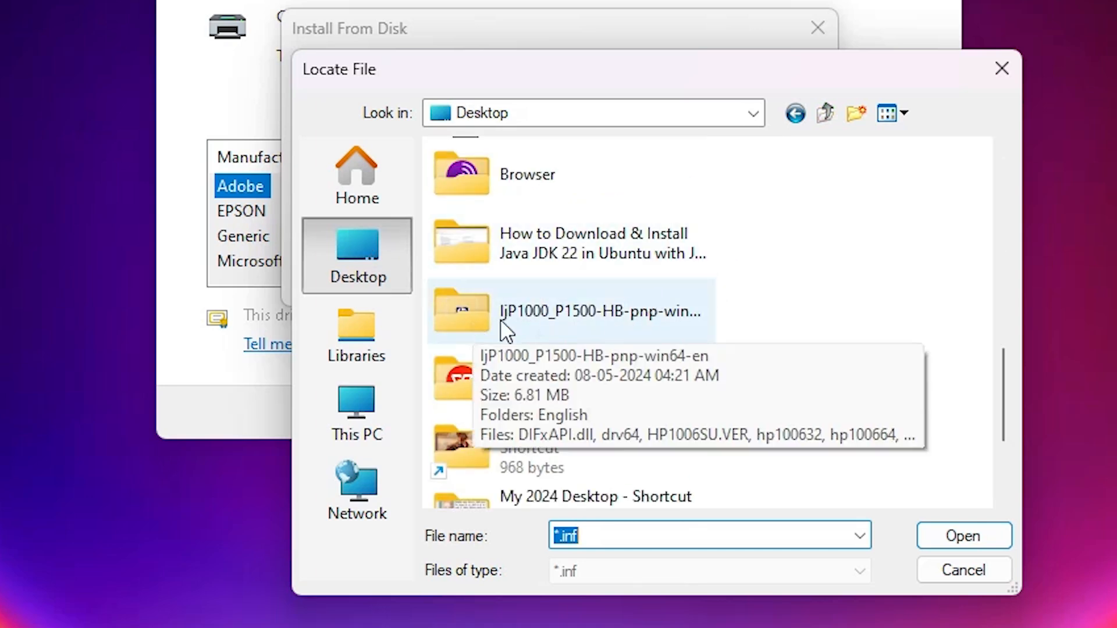
{"action": "double_click", "coordinate": [549, 308]}
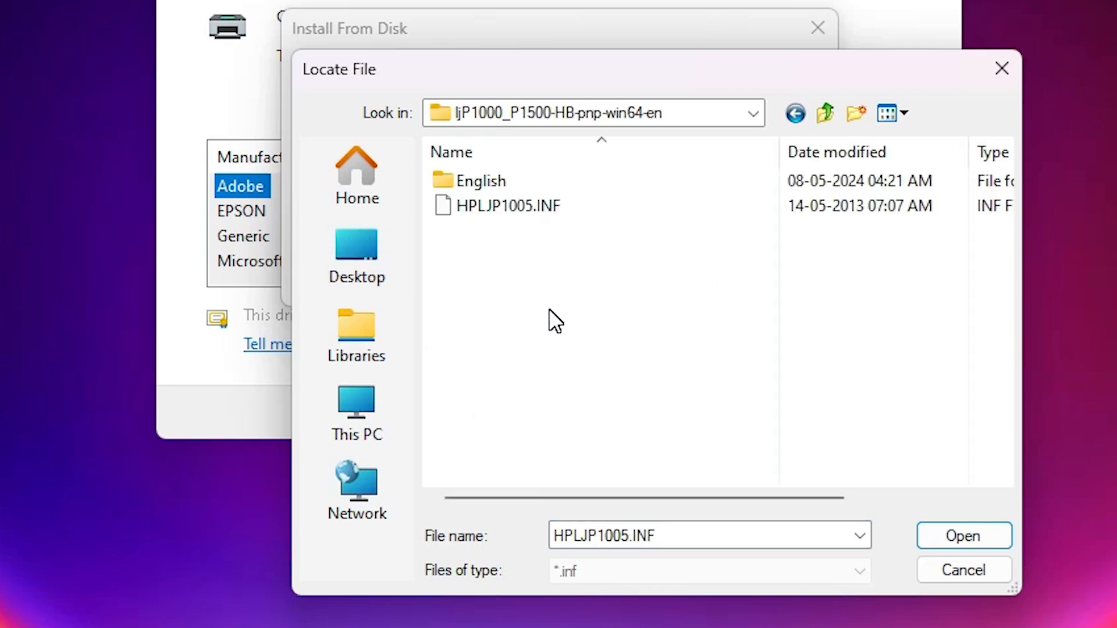
{"action": "left_click", "coordinate": [521, 209]}
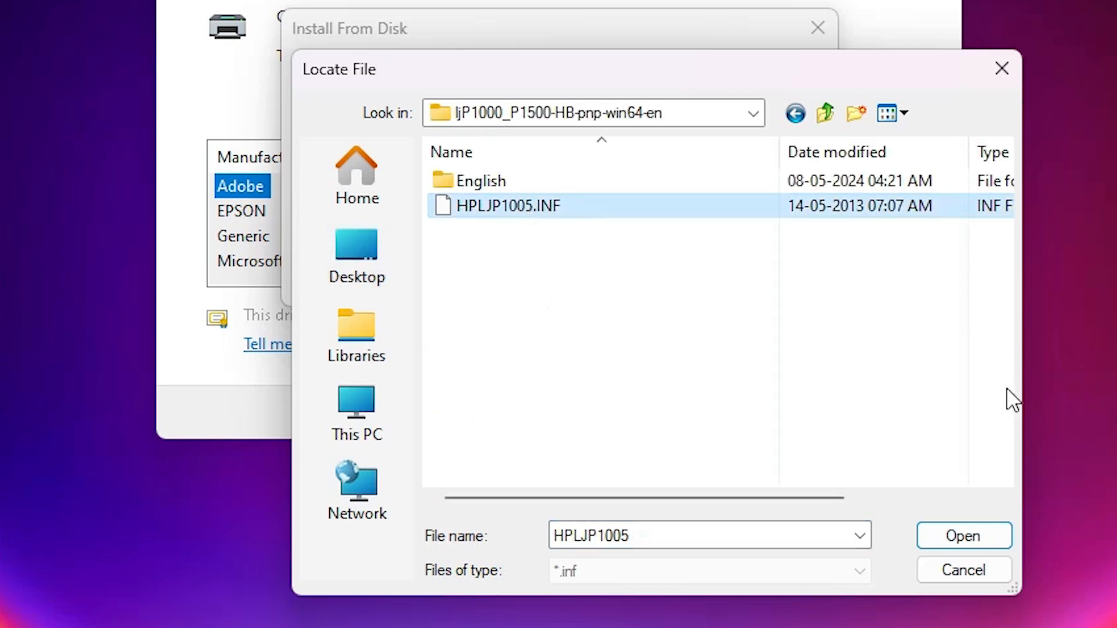
{"action": "left_click", "coordinate": [979, 534]}
{"action": "left_click", "coordinate": [782, 89]}
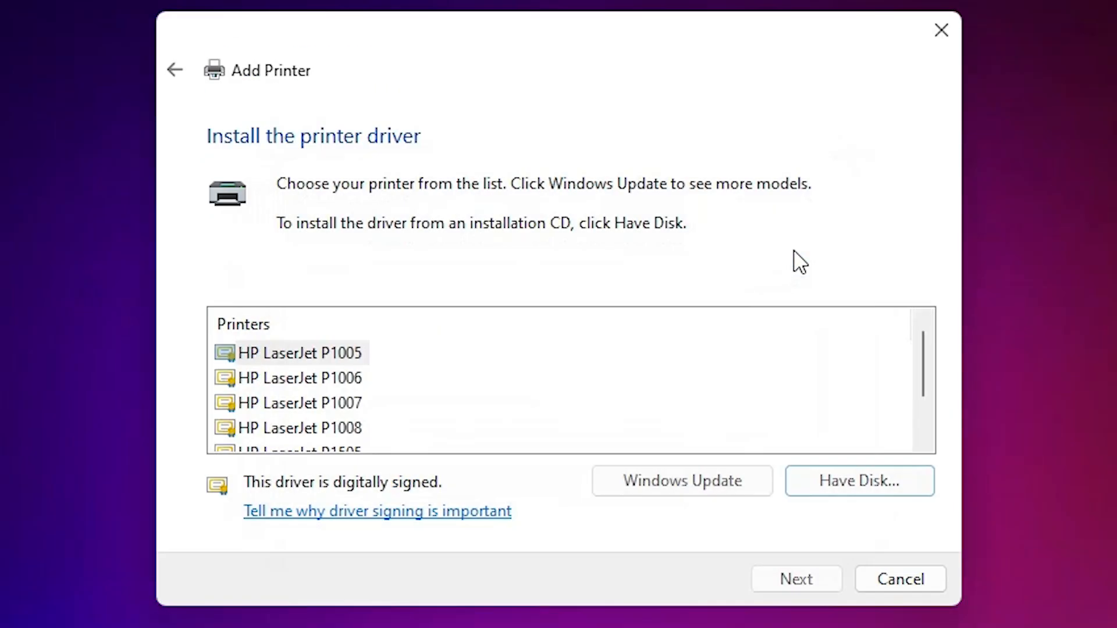
Step: Choose HP LaserJet P1505n as the printer model to install and continue to the printer naming page
{"action": "scroll", "coordinate": [413, 335], "scroll_direction": "down", "scroll_amount": 1}
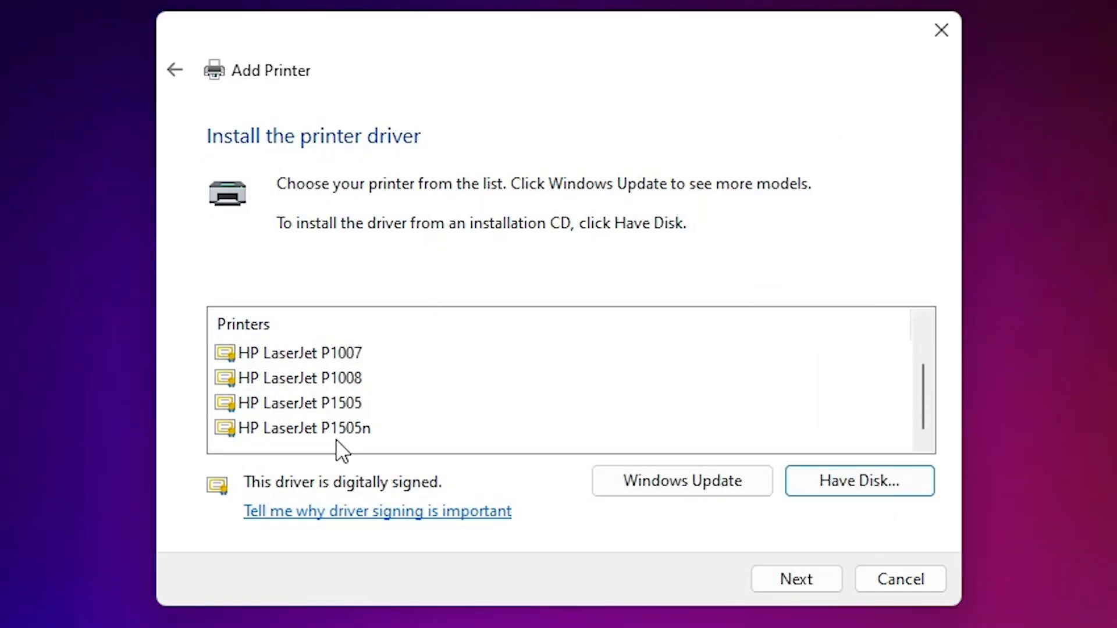
{"action": "left_click", "coordinate": [301, 430]}
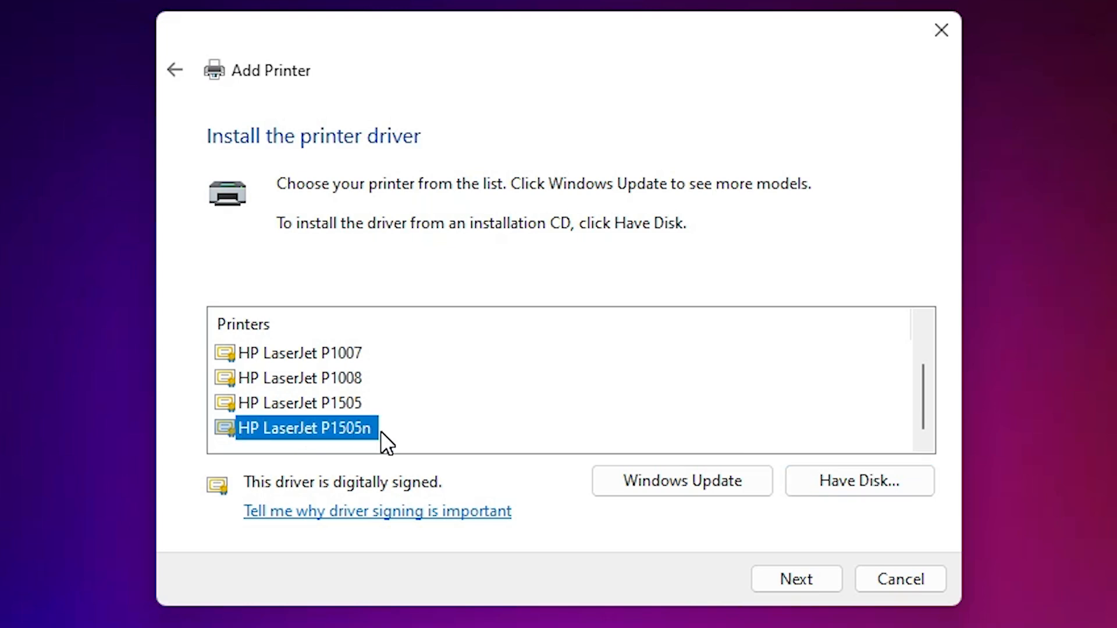
{"action": "left_click", "coordinate": [836, 581]}
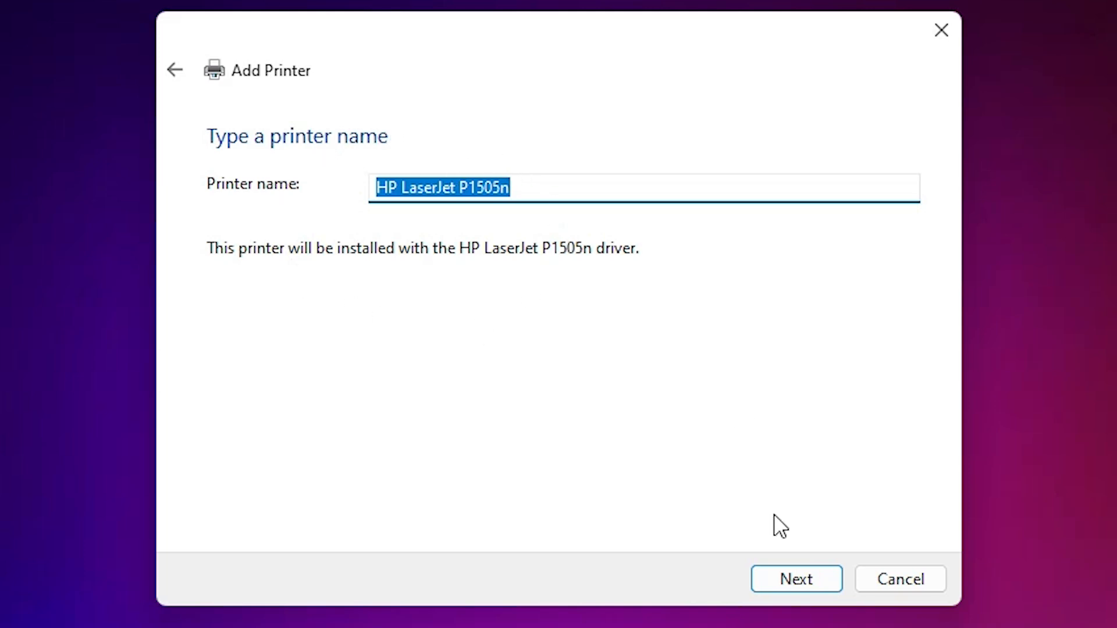
Step: Keep the suggested printer name, leave the printer unshared and finish adding it without printing a test page
{"action": "left_click", "coordinate": [780, 577]}
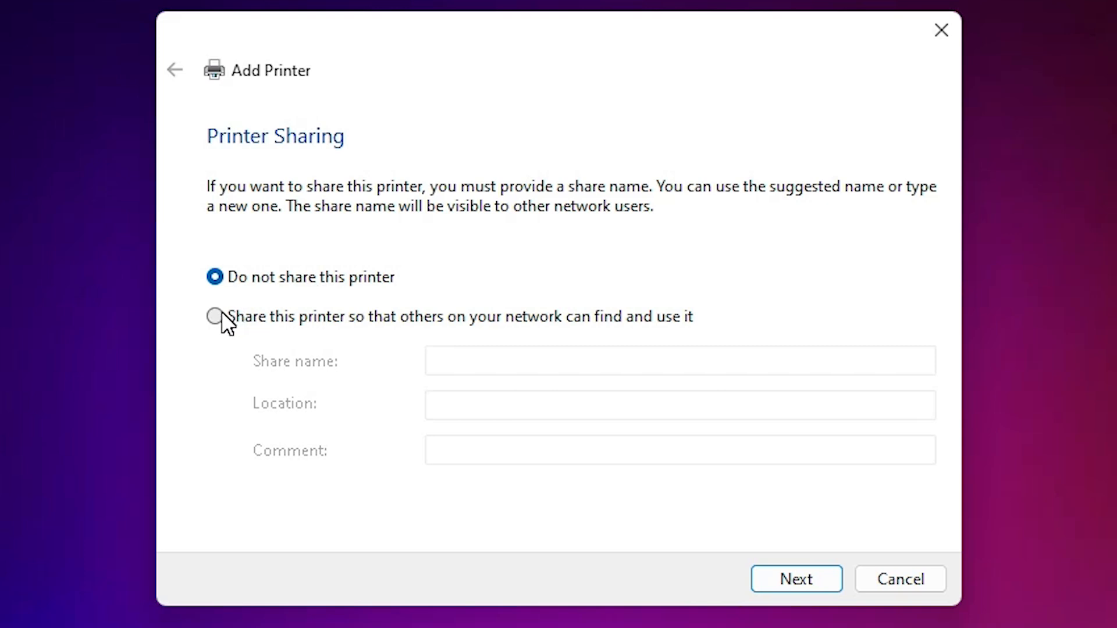
{"action": "left_click", "coordinate": [796, 579]}
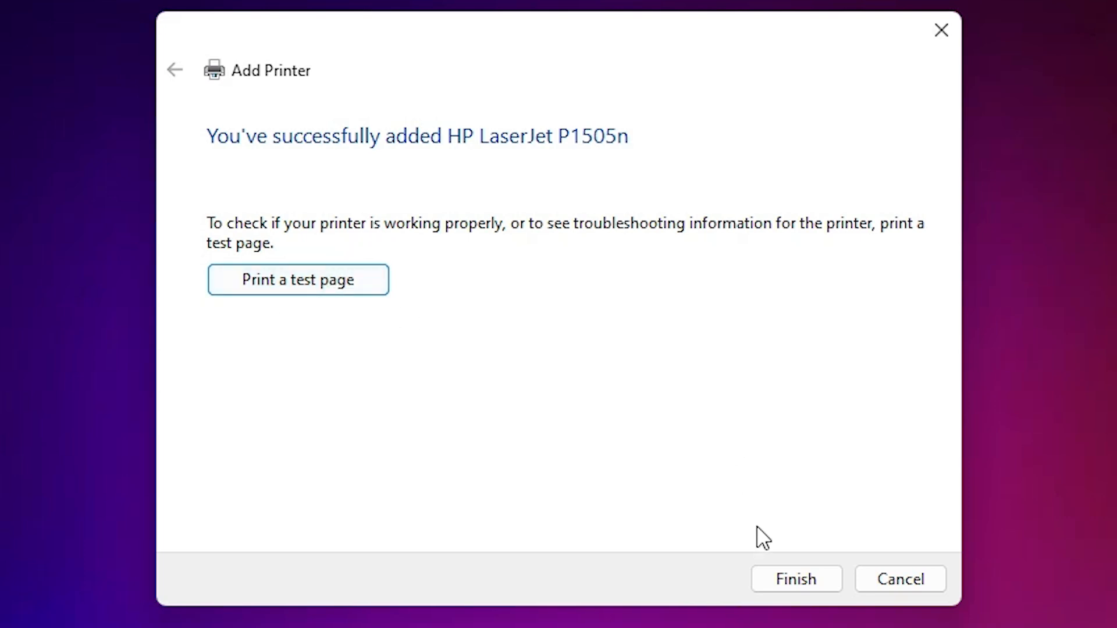
{"action": "left_click", "coordinate": [774, 573]}
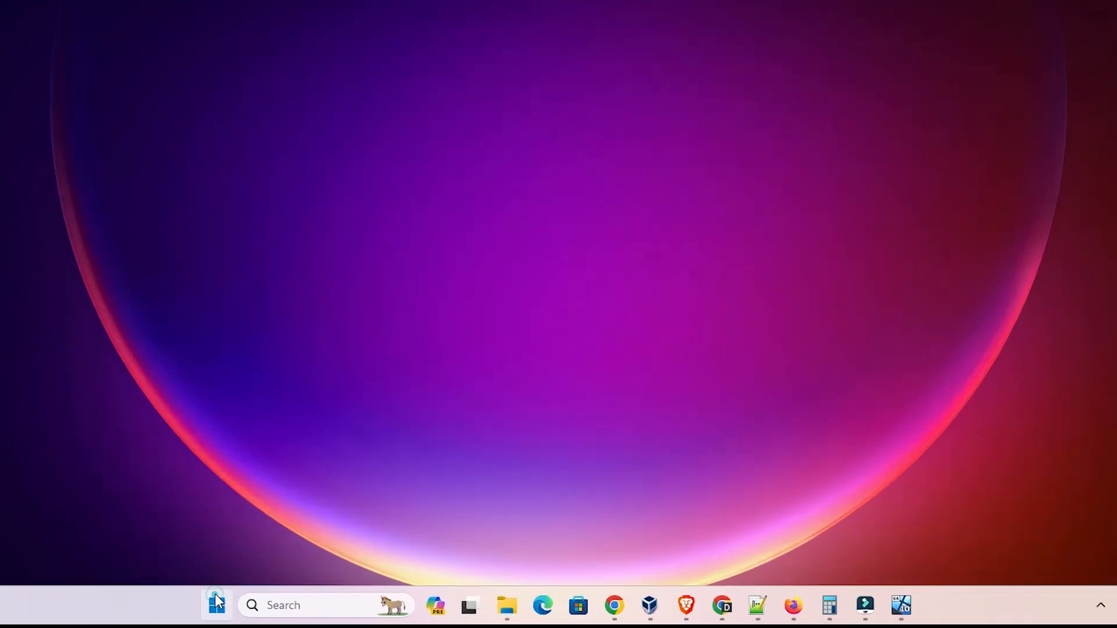
Step: Search for the Printers & scanners settings and open them to check the list of installed printers
{"action": "left_click", "coordinate": [314, 612]}
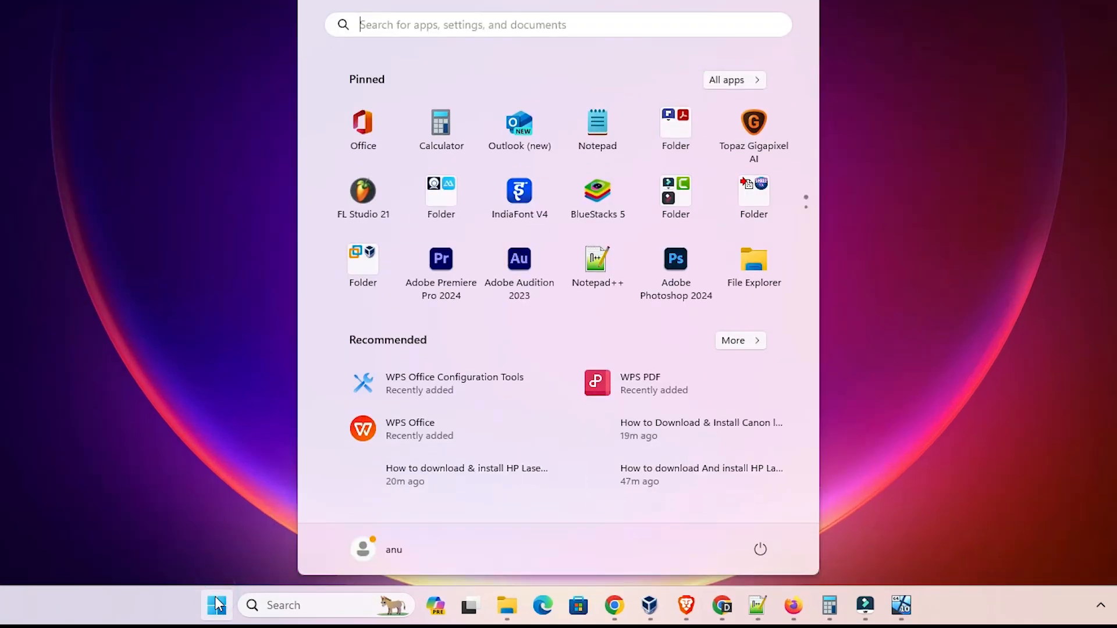
{"action": "type", "text": "pr"}
{"action": "left_click", "coordinate": [374, 154]}
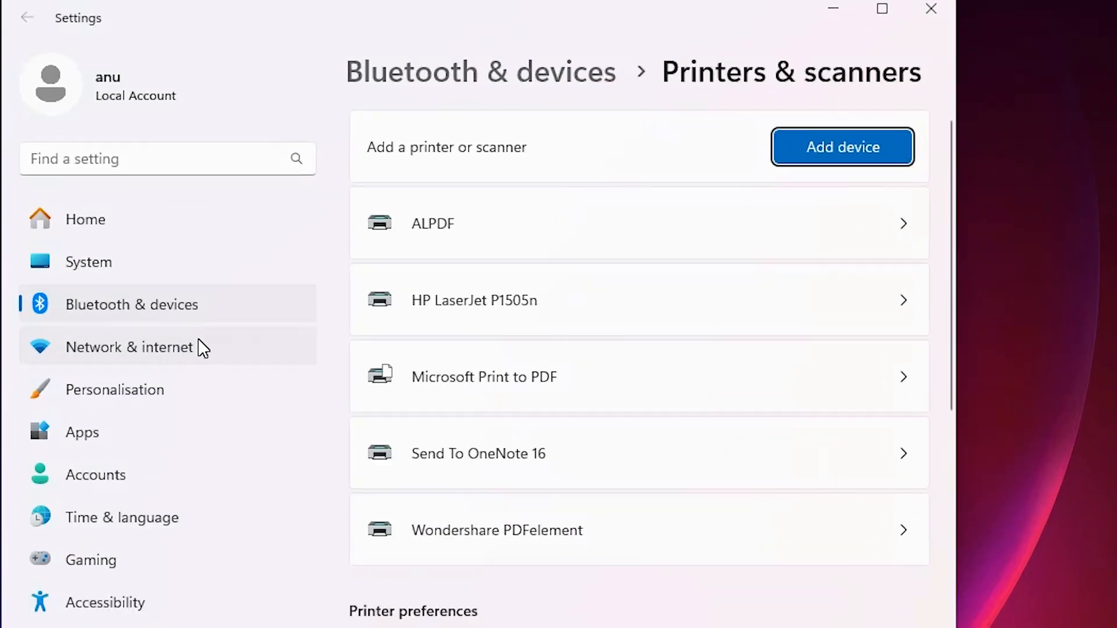